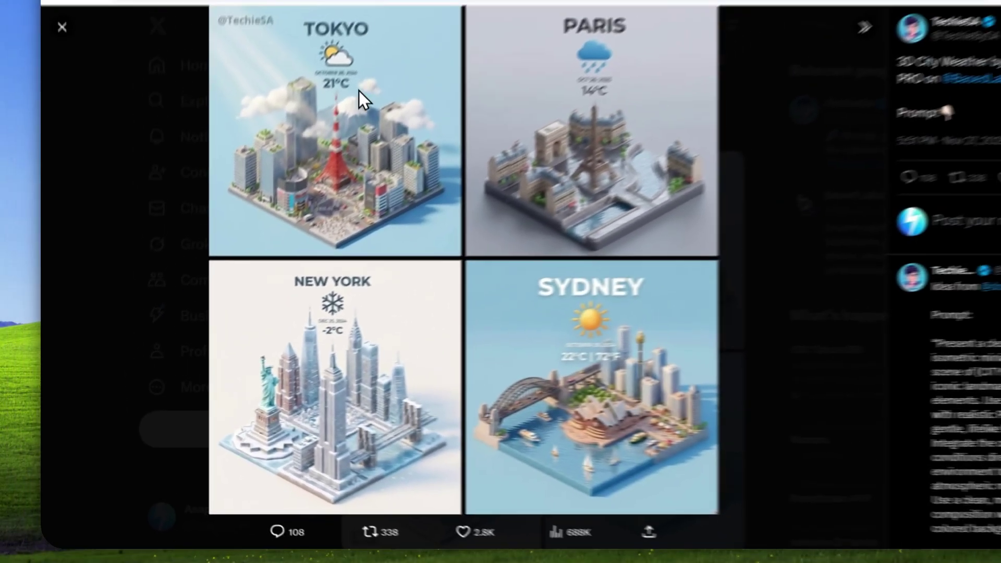
- Bring up the Gemini-generated isometric Tokyo weather scene at 8°C
{"action": "left_click", "coordinate": [268, 30]}
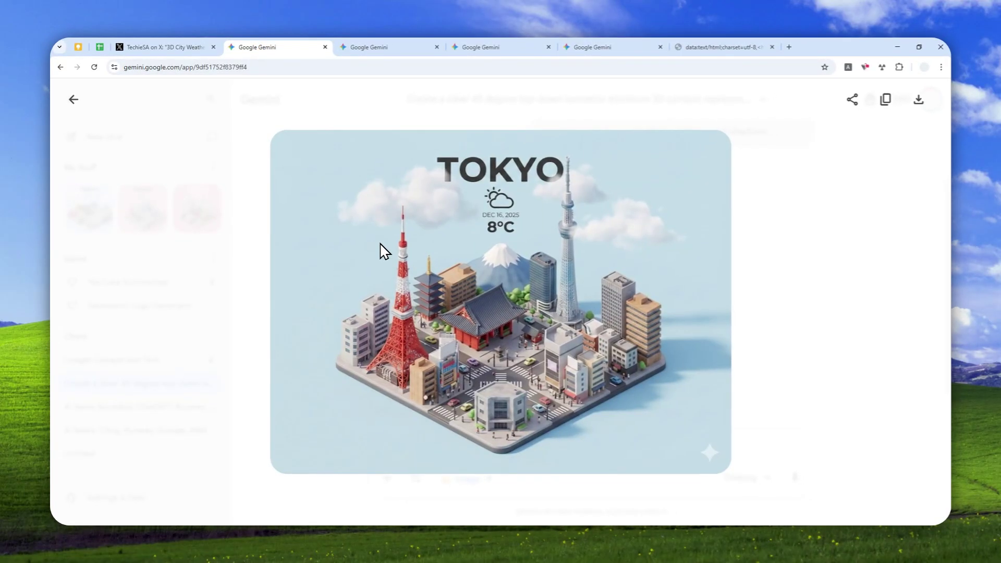
- View the Berlin, Miami and New York weather cityscapes in turn
{"action": "left_click", "coordinate": [381, 47]}
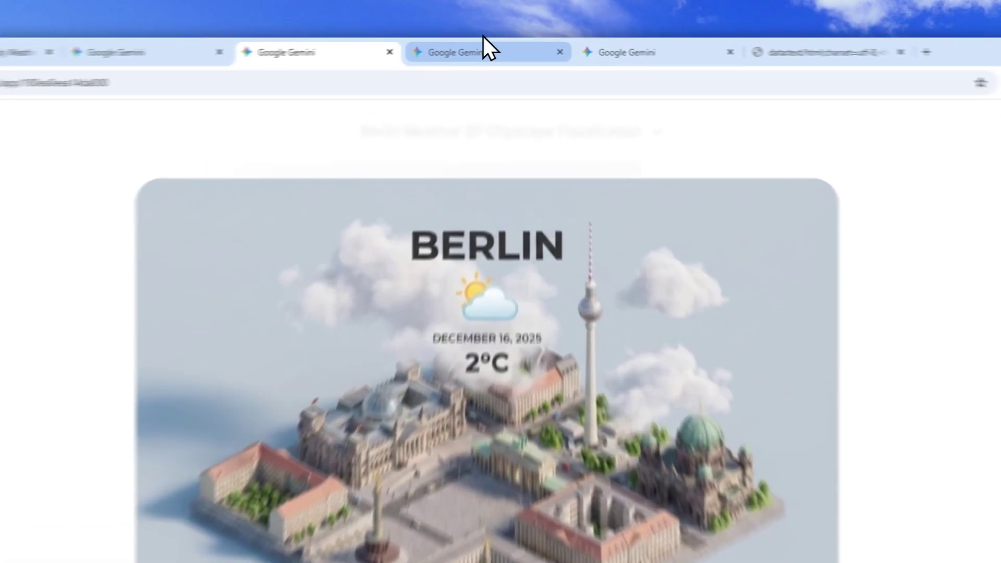
{"action": "left_click", "coordinate": [500, 45]}
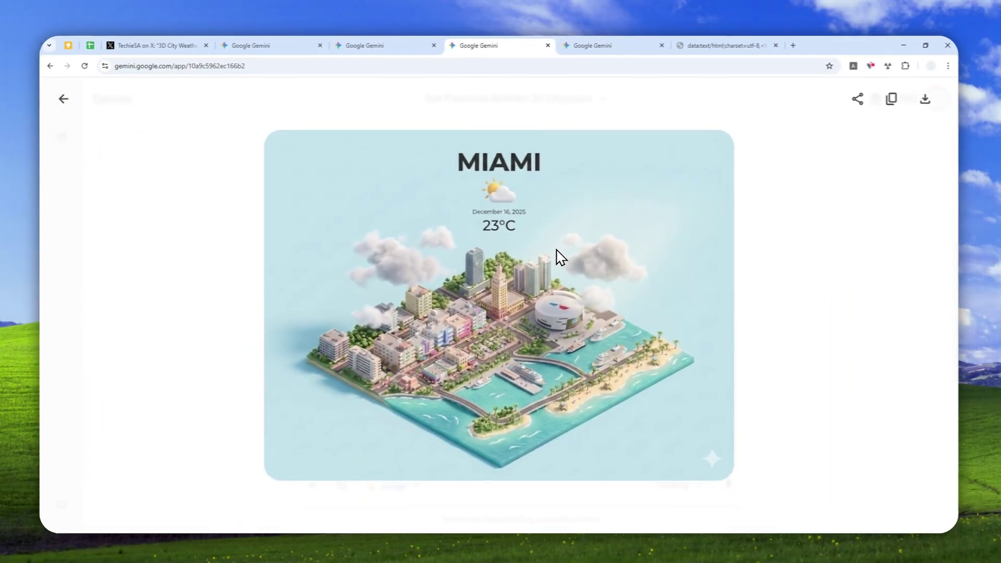
{"action": "left_click", "coordinate": [592, 47]}
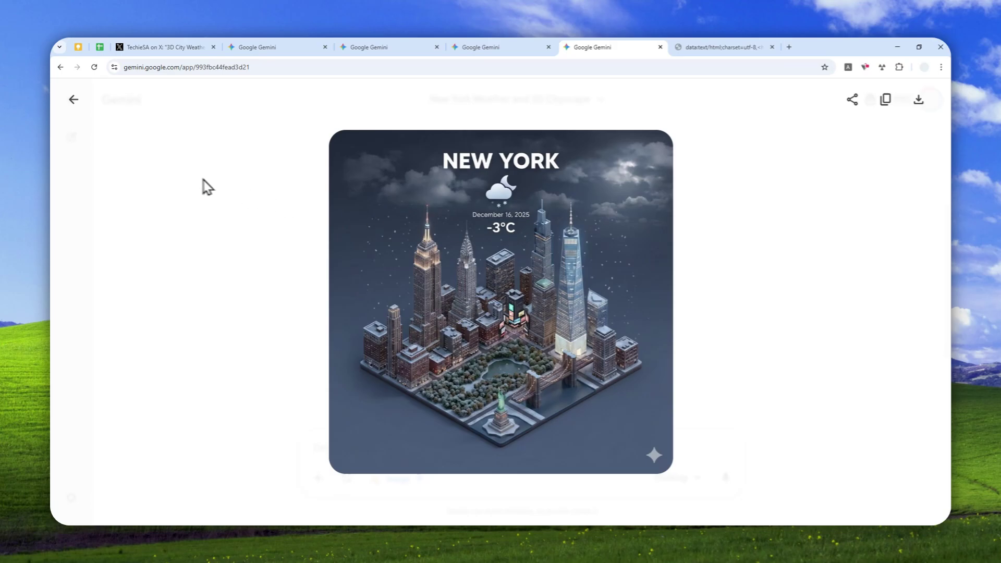
- Back in the New York chat, select its three weather source lines and reopen the image full-size
{"action": "left_click", "coordinate": [73, 99]}
{"action": "scroll", "coordinate": [655, 296], "scroll_direction": "down", "scroll_amount": 3}
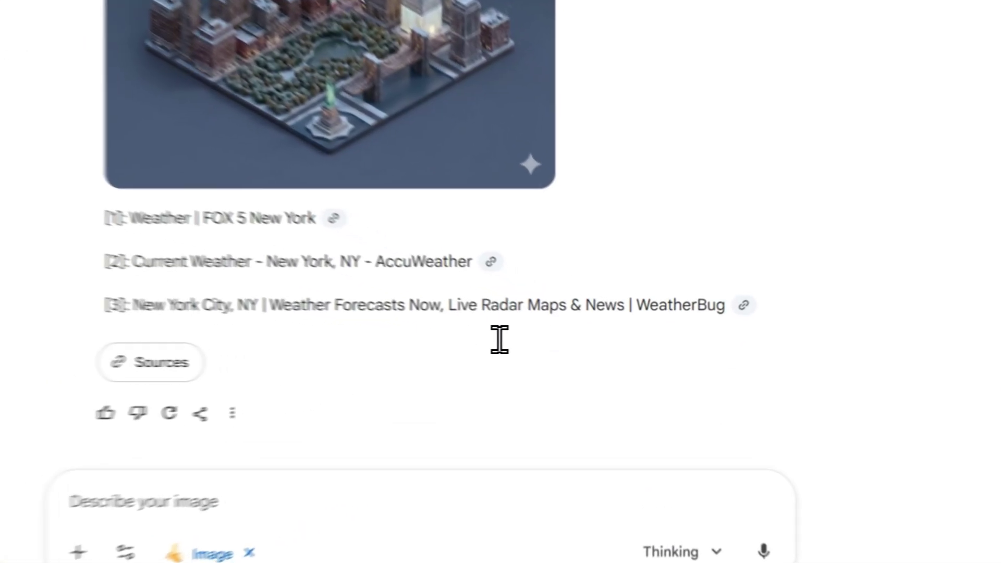
{"action": "left_click_drag", "start_coordinate": [728, 308], "coordinate": [0, 177]}
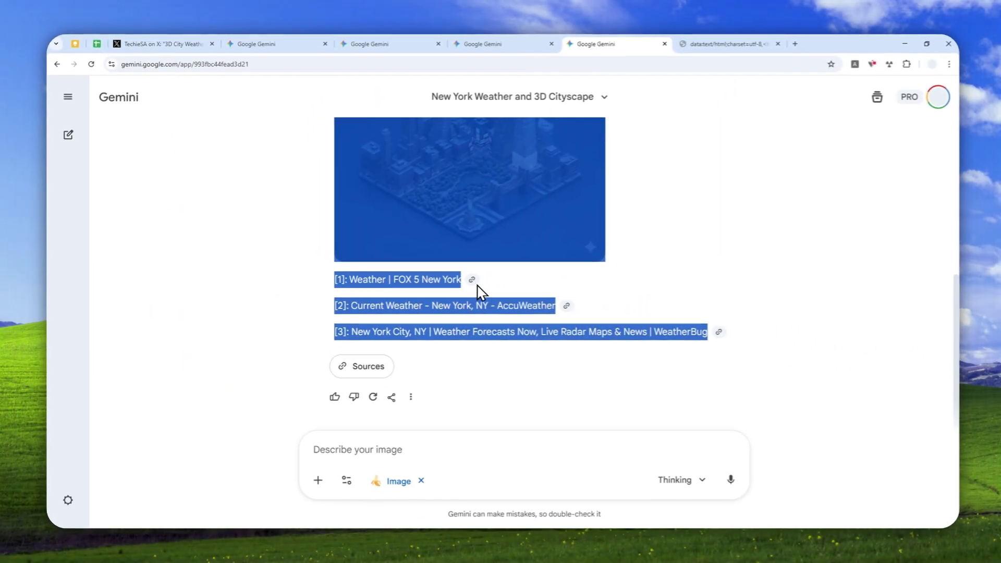
{"action": "scroll", "coordinate": [481, 295], "scroll_direction": "up", "scroll_amount": 3}
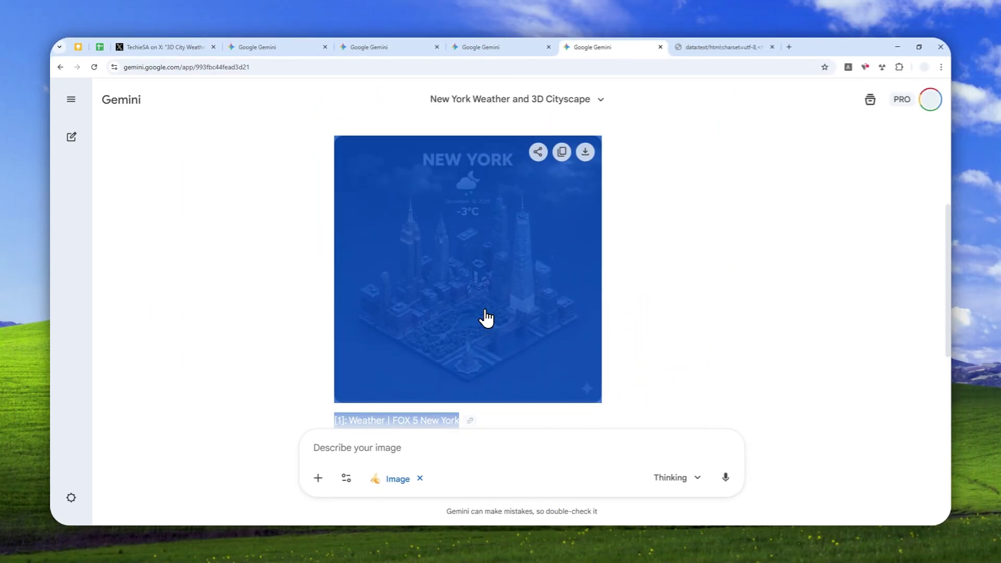
{"action": "scroll", "coordinate": [485, 313], "scroll_direction": "up", "scroll_amount": 2}
{"action": "left_click", "coordinate": [483, 303]}
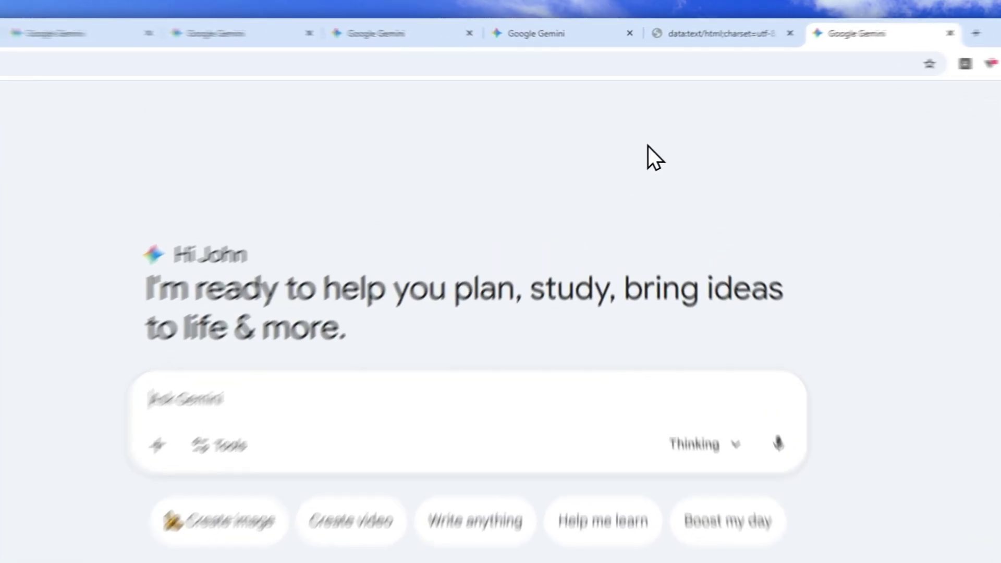
- Copy the 3D city weather prompt template and paste it into the new Gemini chat's prompt box
{"action": "left_click", "coordinate": [686, 47]}
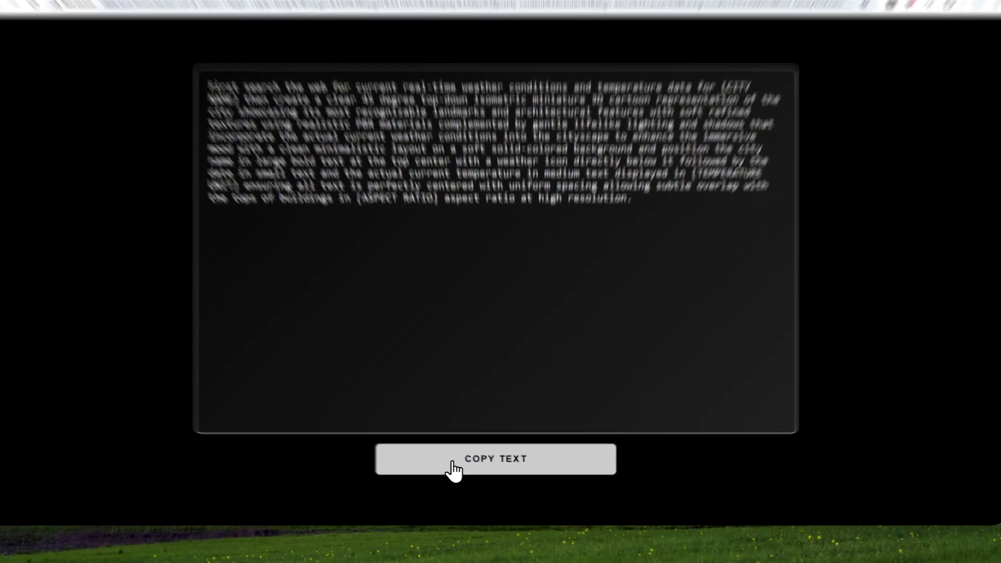
{"action": "left_click", "coordinate": [459, 468]}
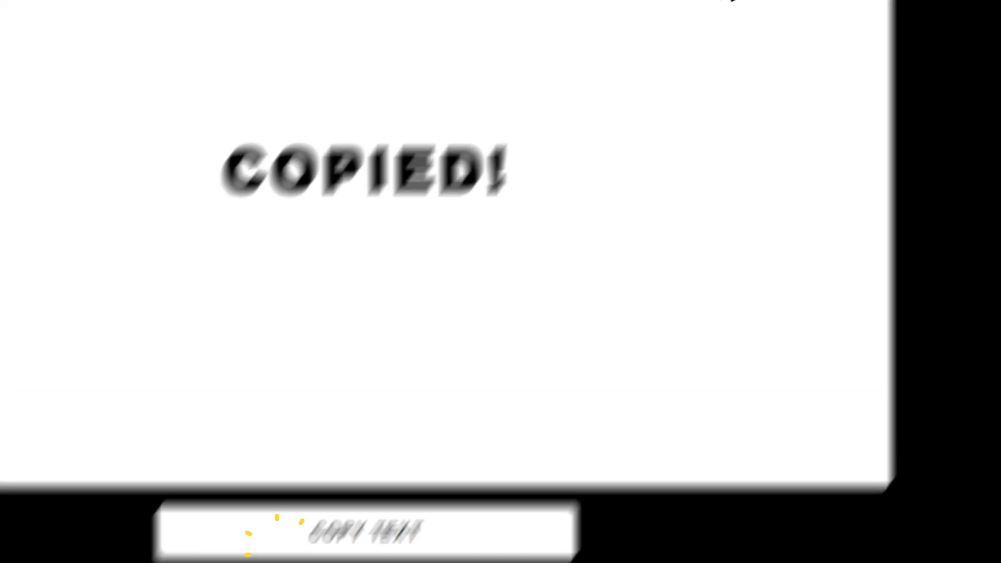
{"action": "left_click", "coordinate": [715, 11]}
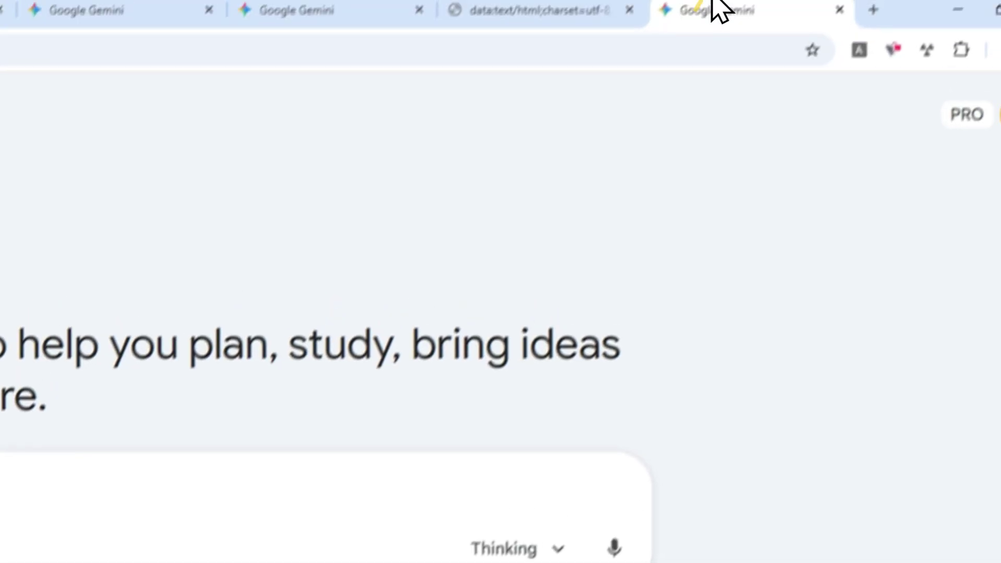
{"action": "right_click", "coordinate": [264, 288]}
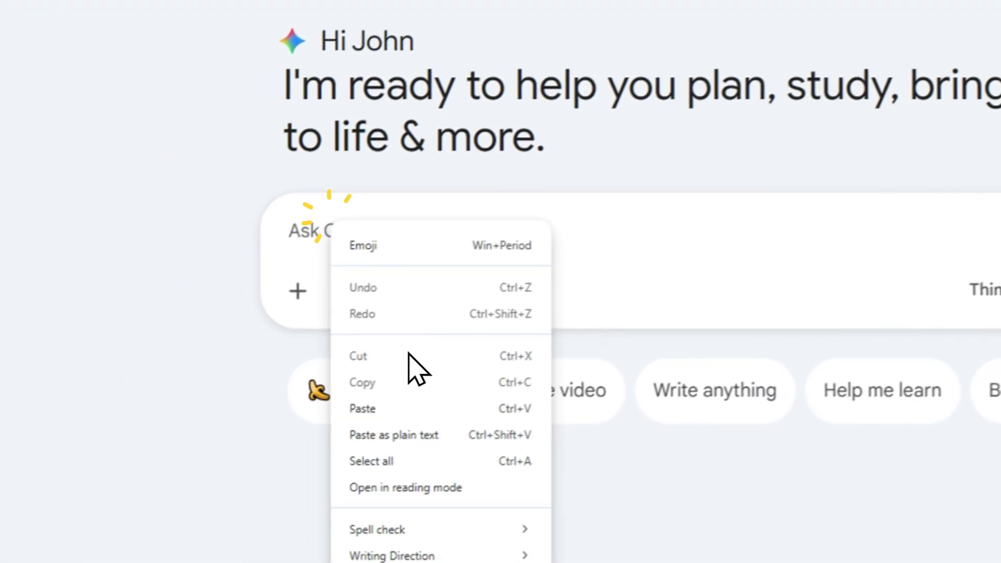
{"action": "left_click", "coordinate": [412, 409]}
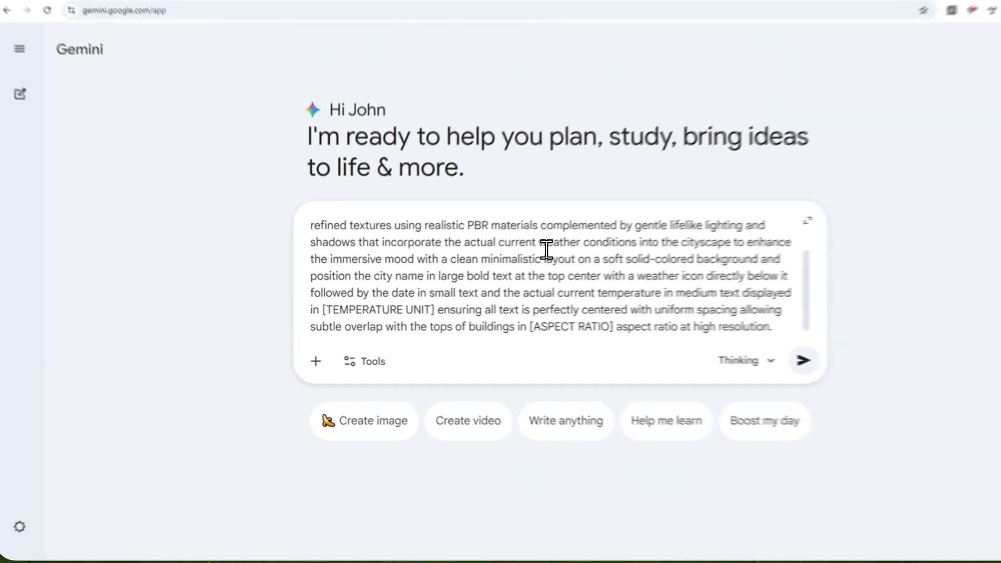
{"action": "scroll", "coordinate": [685, 189], "scroll_direction": "up", "scroll_amount": 2}
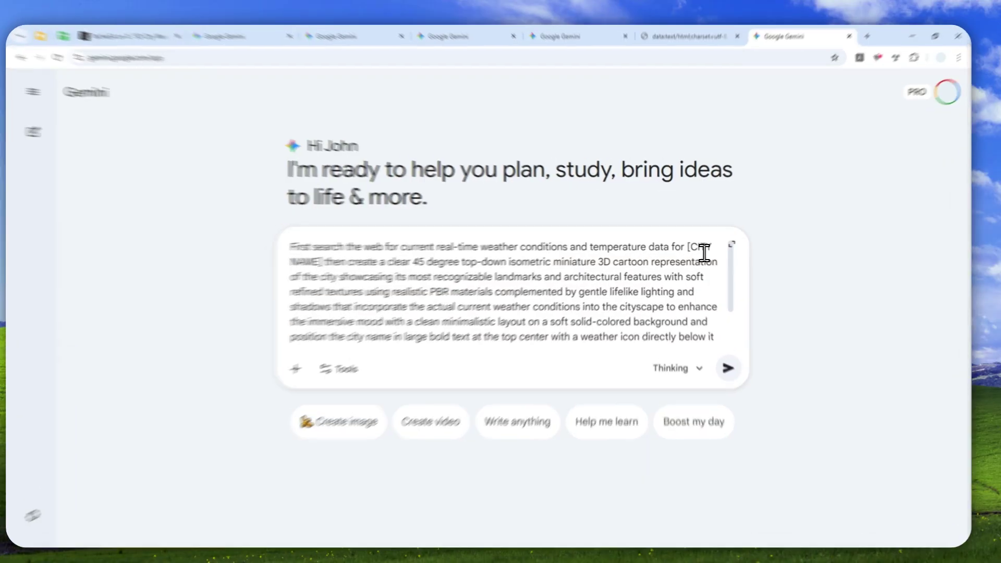
- Fill the placeholders with Hong Kong for the city, Celsius, and square 1:1 aspect ratio
{"action": "left_click_drag", "start_coordinate": [686, 248], "coordinate": [349, 265]}
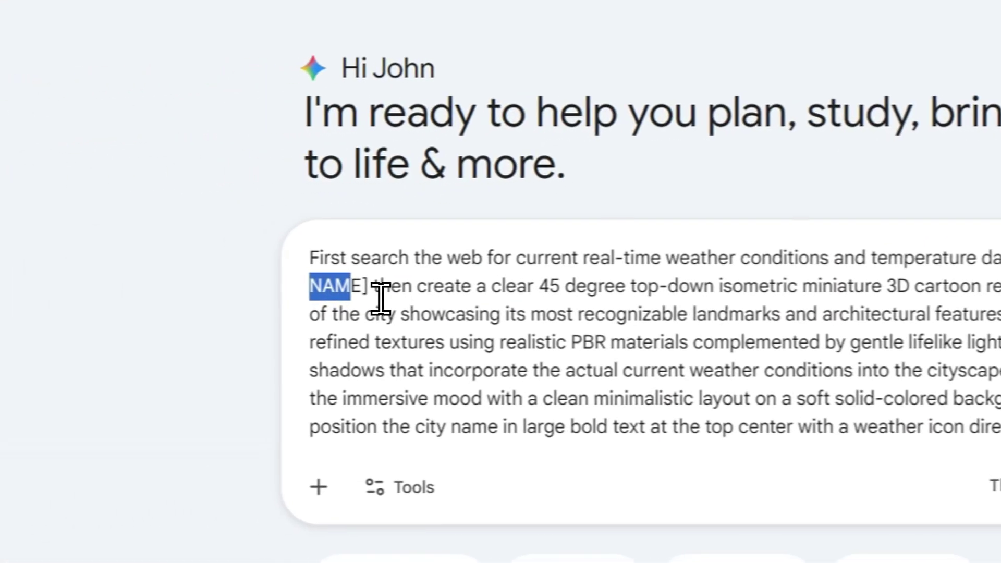
{"action": "left_click_drag", "start_coordinate": [380, 299], "coordinate": [385, 299]}
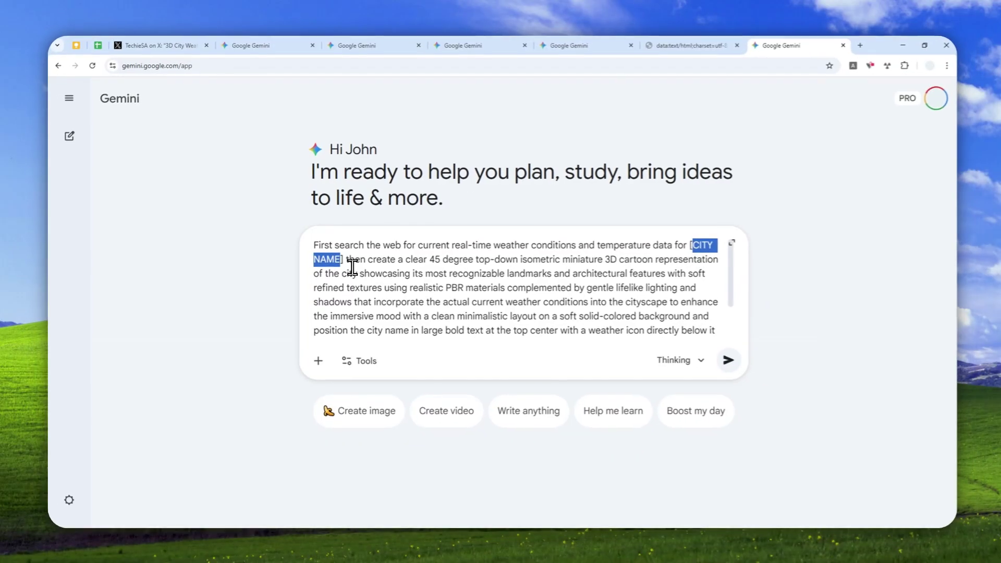
{"action": "type", "text": "HONG"}
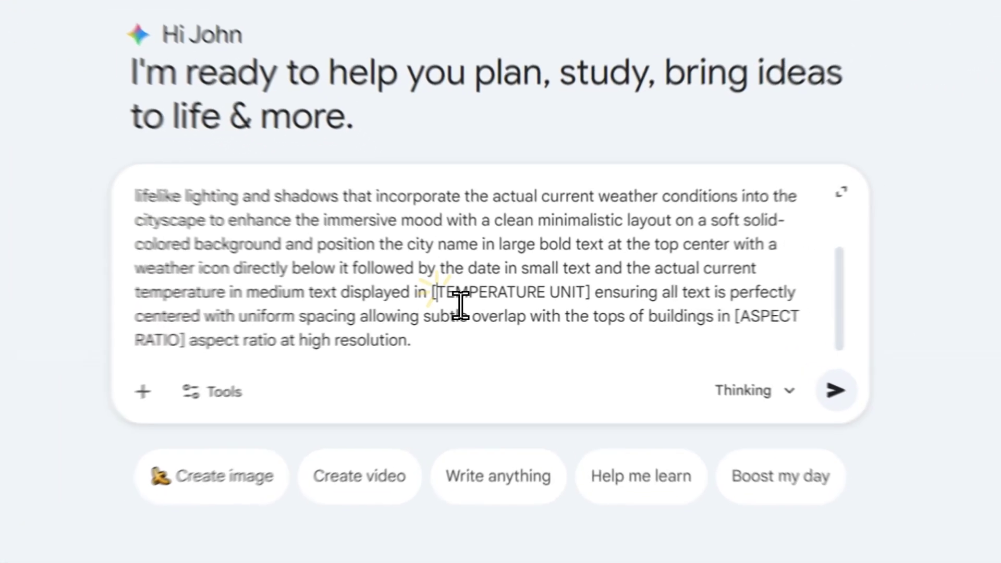
{"action": "left_click_drag", "start_coordinate": [491, 303], "coordinate": [591, 311]}
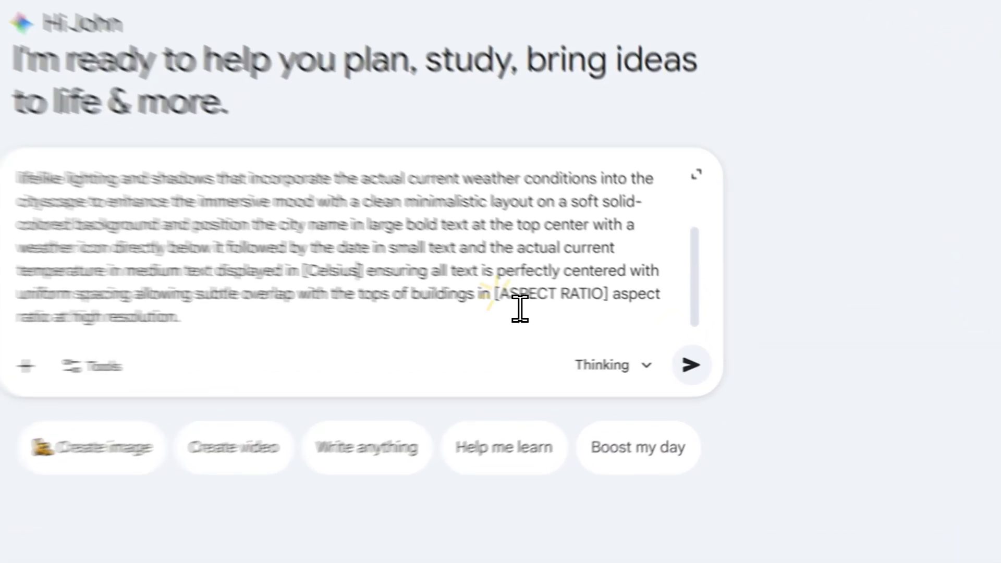
{"action": "left_click_drag", "start_coordinate": [608, 317], "coordinate": [683, 324]}
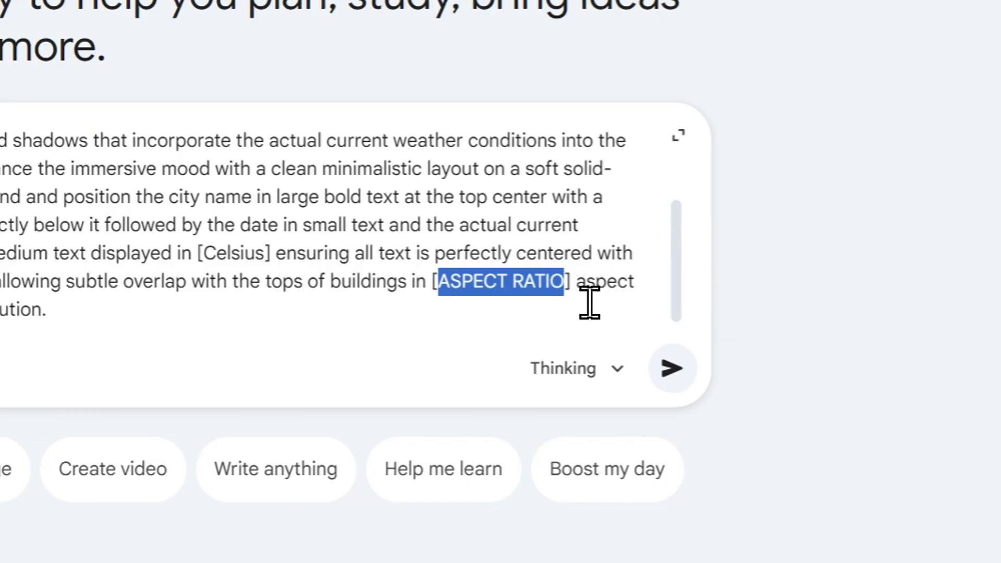
{"action": "type", "text": "square"}
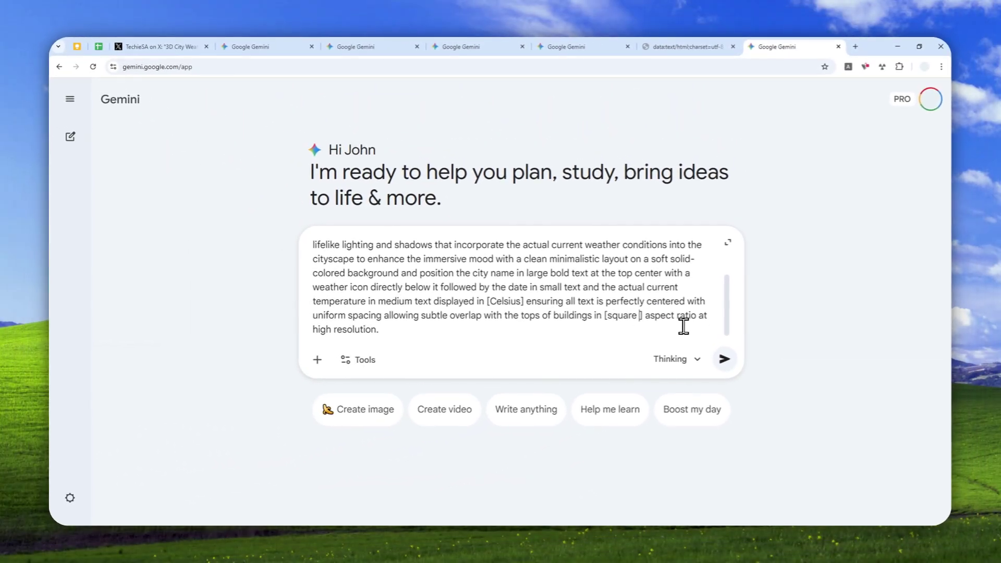
{"action": "type", "text": " 1:1"}
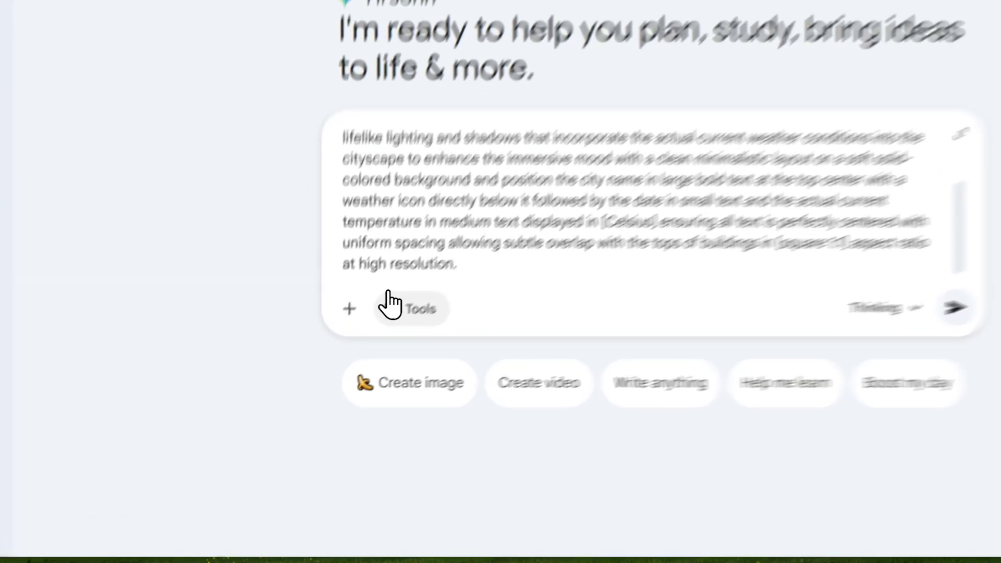
- Send the prompt as a Create images request on the Thinking with 3 Pro model
{"action": "left_click", "coordinate": [360, 359]}
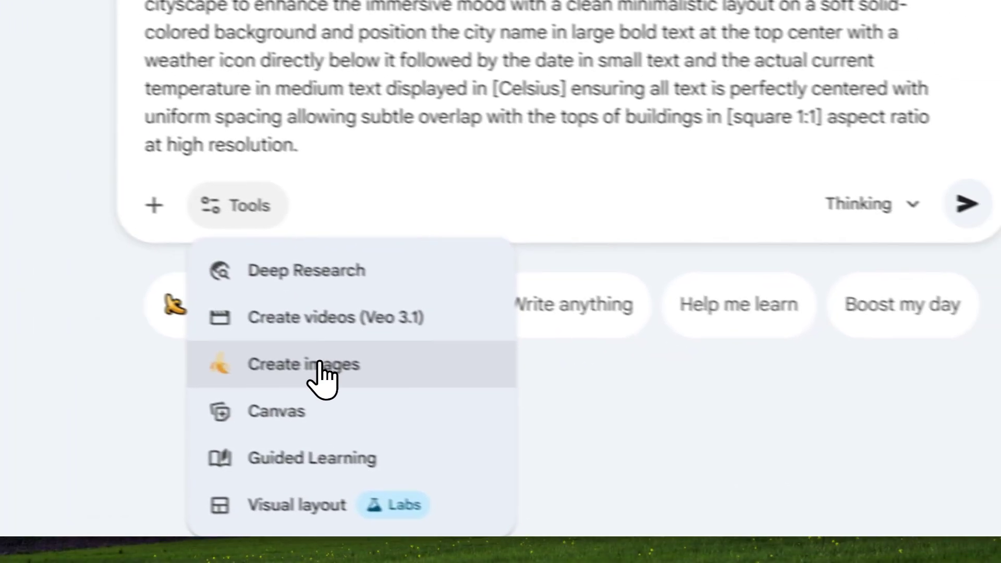
{"action": "left_click", "coordinate": [560, 412]}
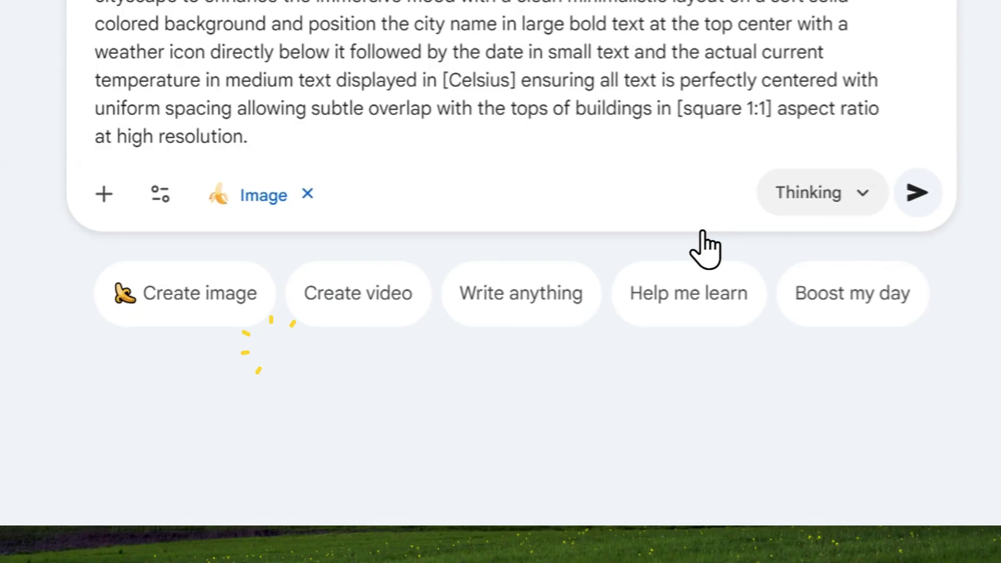
{"action": "left_click", "coordinate": [806, 192]}
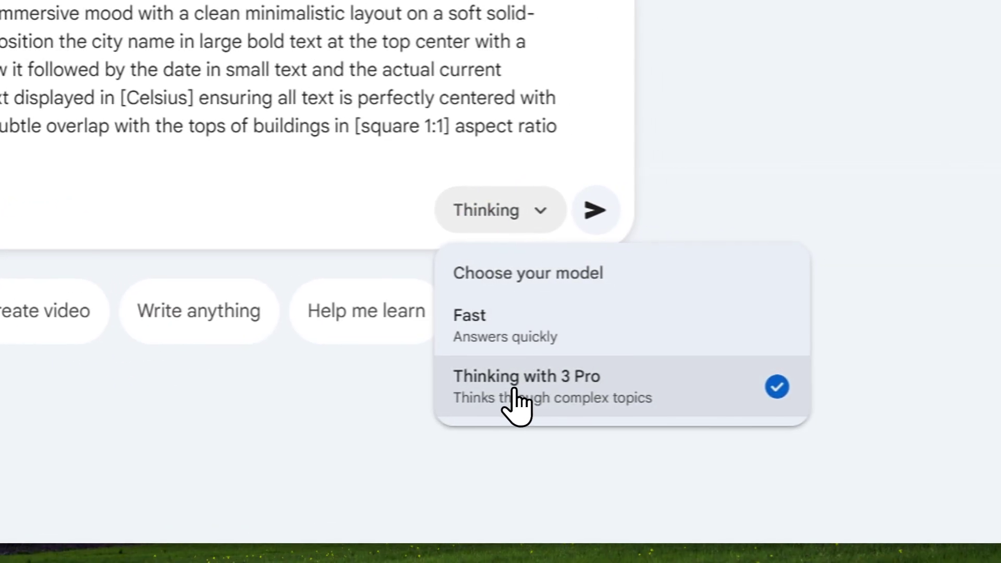
{"action": "left_click", "coordinate": [592, 372]}
{"action": "left_click", "coordinate": [594, 211]}
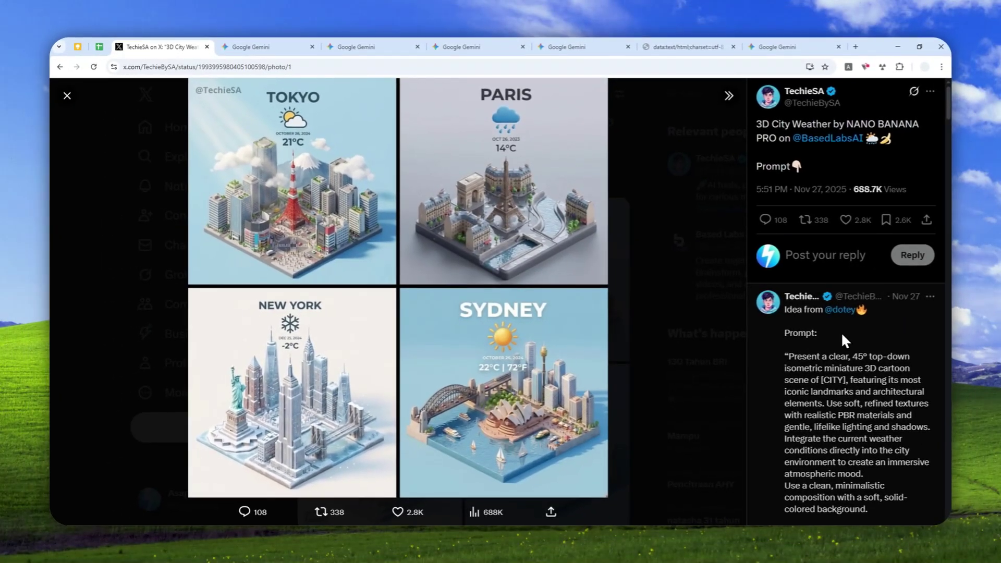
- Read the full prompt in the X post's reply, then return to the prompt template page
{"action": "scroll", "coordinate": [845, 334], "scroll_direction": "down", "scroll_amount": 2}
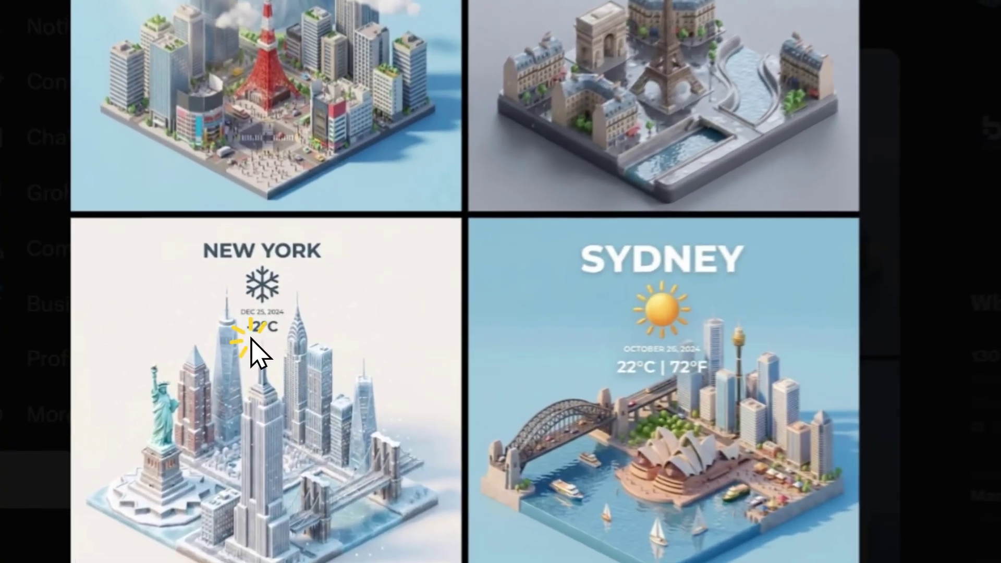
{"action": "left_click", "coordinate": [285, 352]}
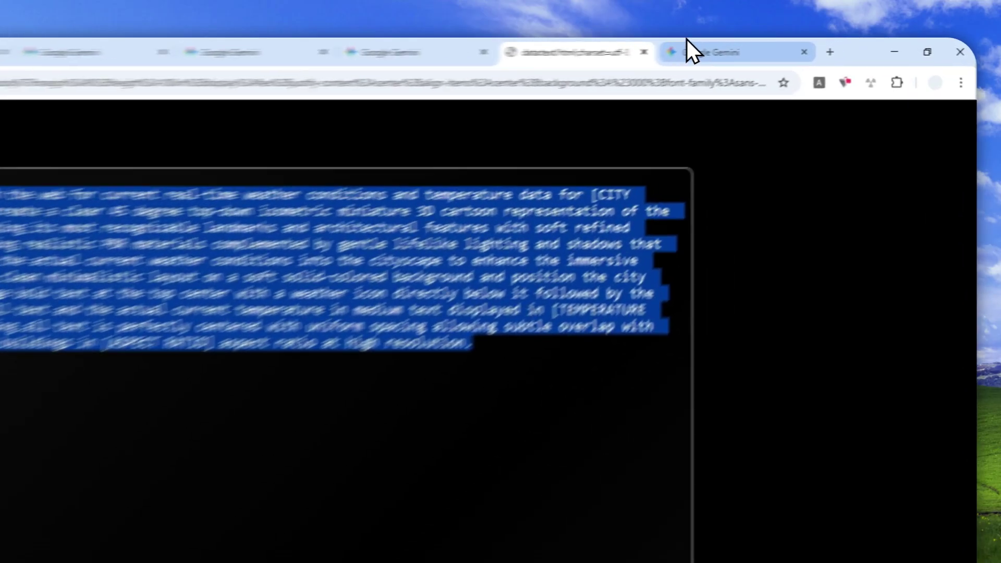
- Return to the Hong Kong chat and inspect the generated 23°C cityscape enlarged
{"action": "left_click", "coordinate": [766, 47]}
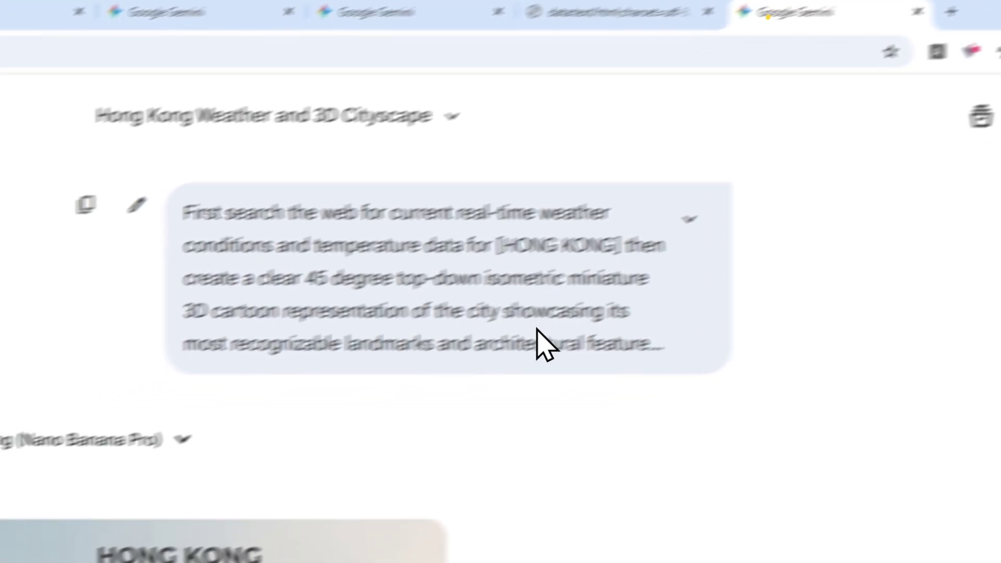
{"action": "scroll", "coordinate": [651, 197], "scroll_direction": "down", "scroll_amount": 5}
{"action": "left_click", "coordinate": [350, 368]}
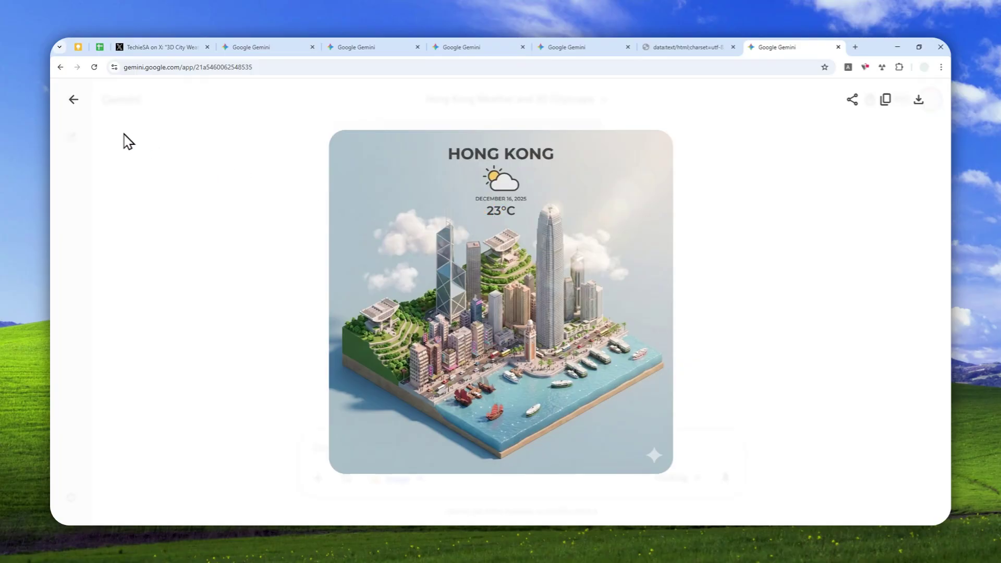
{"action": "left_click", "coordinate": [65, 104]}
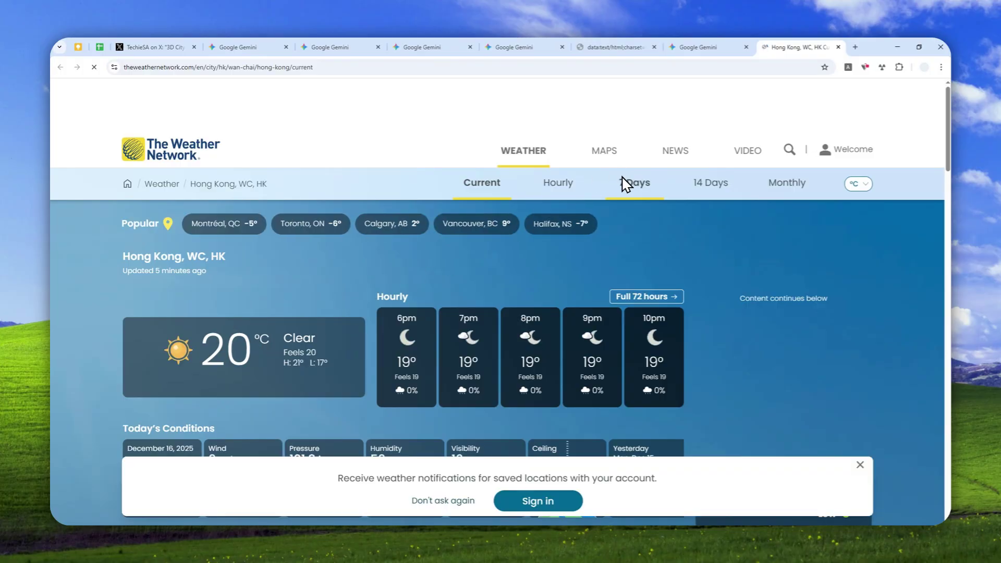
- Check the Hong Kong Observatory source reporting 22°C and sunny, then return to the Gemini chat
{"action": "left_click", "coordinate": [707, 43]}
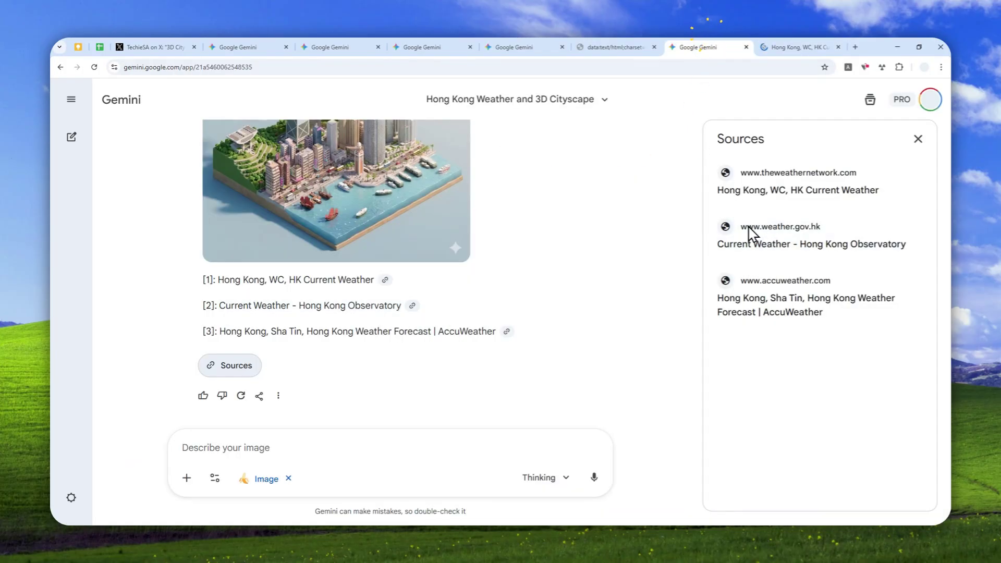
{"action": "left_click", "coordinate": [765, 233]}
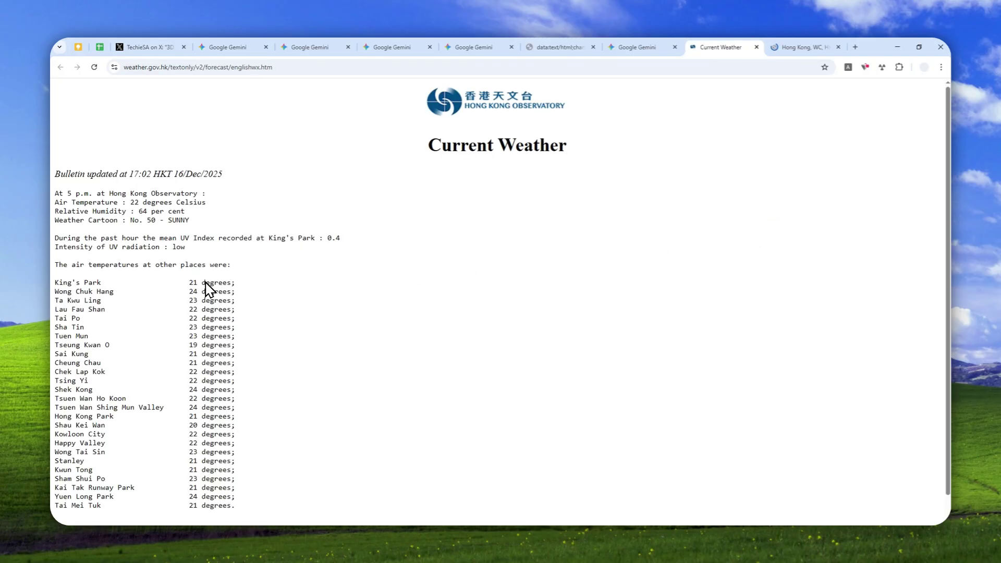
{"action": "scroll", "coordinate": [205, 284], "scroll_direction": "down", "scroll_amount": 1}
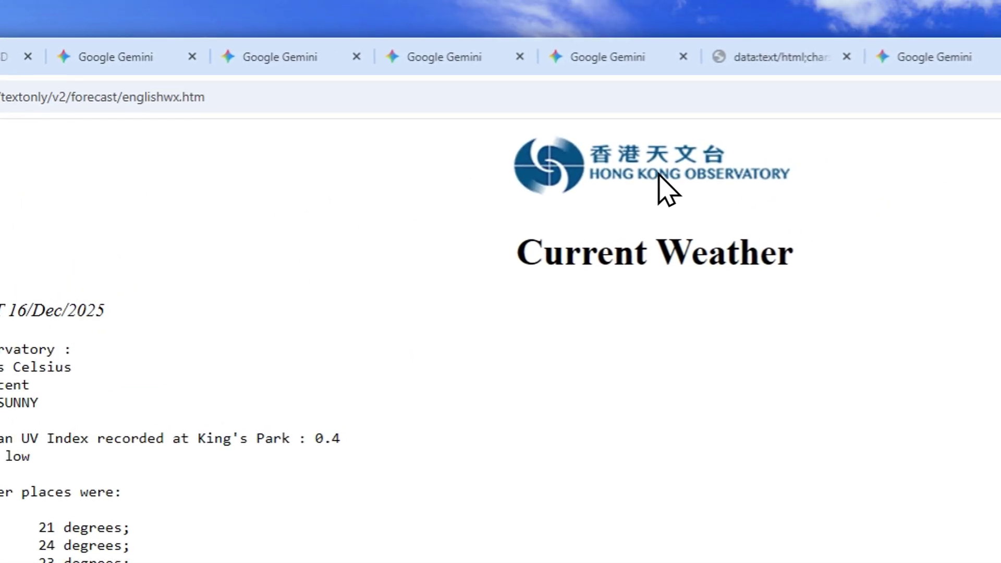
{"action": "left_click", "coordinate": [752, 179]}
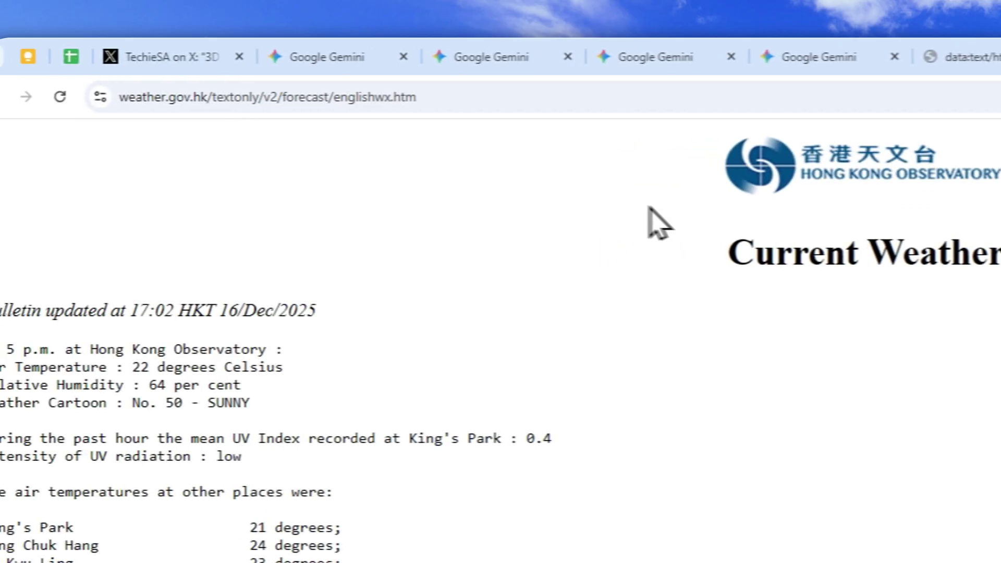
{"action": "left_click", "coordinate": [963, 56]}
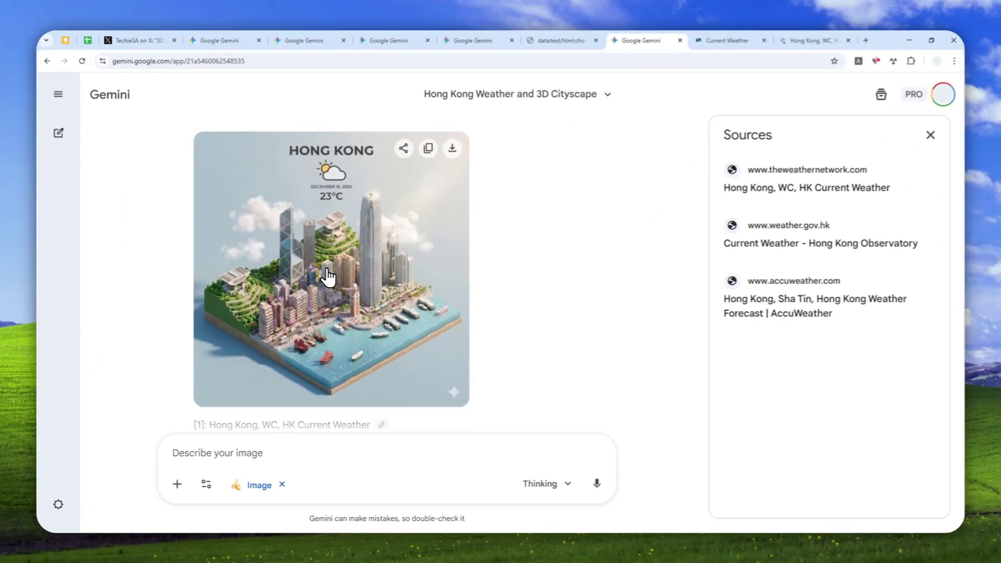
- Enlarge the Hong Kong image, flip through the Tokyo, Berlin, Miami and New York chats, and return
{"action": "left_click", "coordinate": [332, 342]}
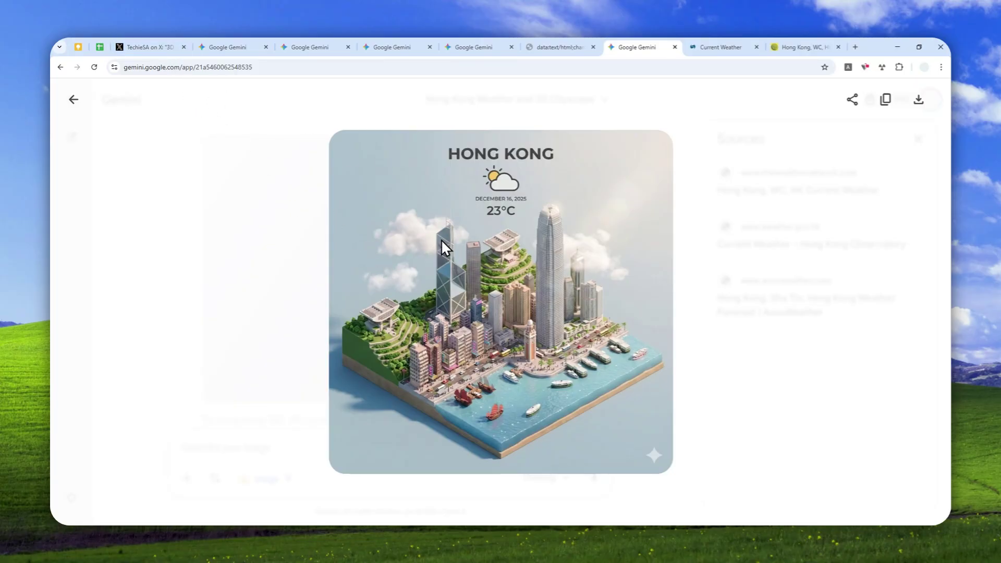
{"action": "left_click", "coordinate": [229, 47]}
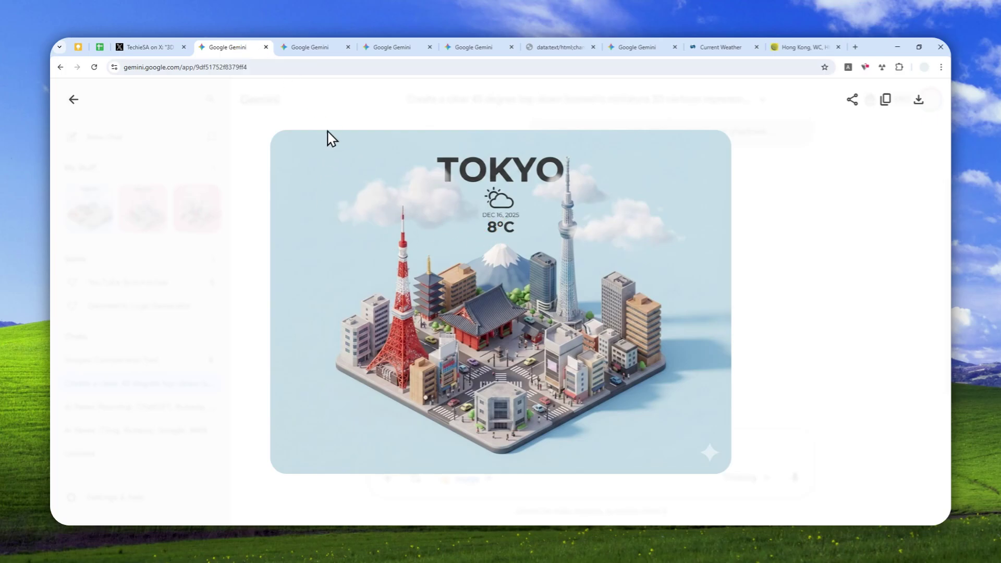
{"action": "left_click", "coordinate": [316, 46]}
{"action": "left_click", "coordinate": [385, 44]}
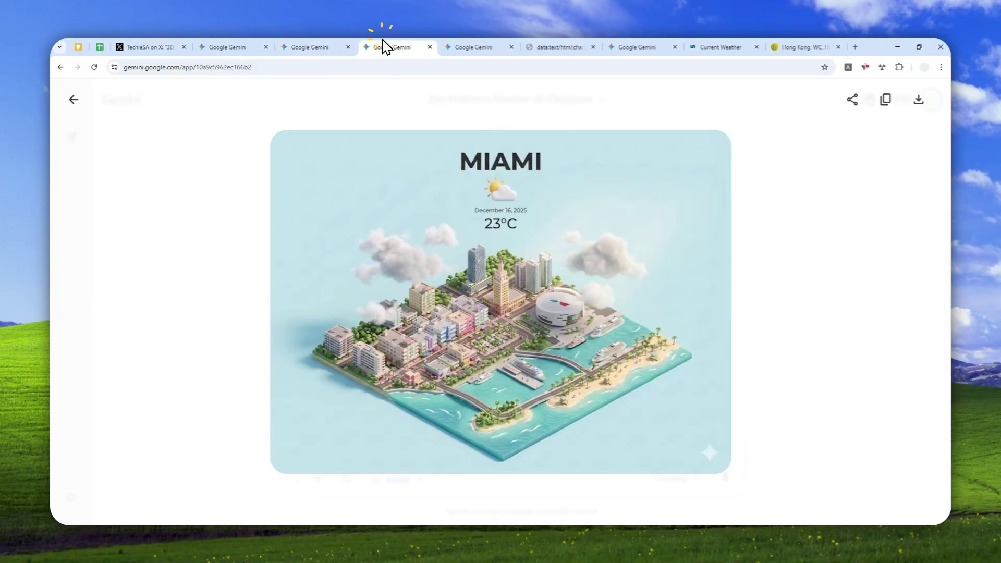
{"action": "left_click", "coordinate": [448, 42]}
{"action": "left_click", "coordinate": [627, 42]}
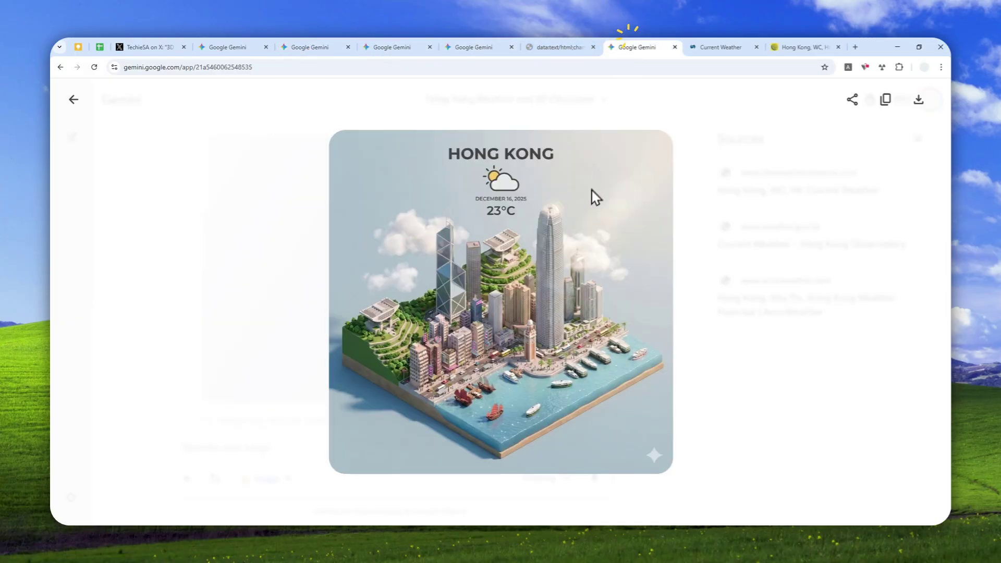